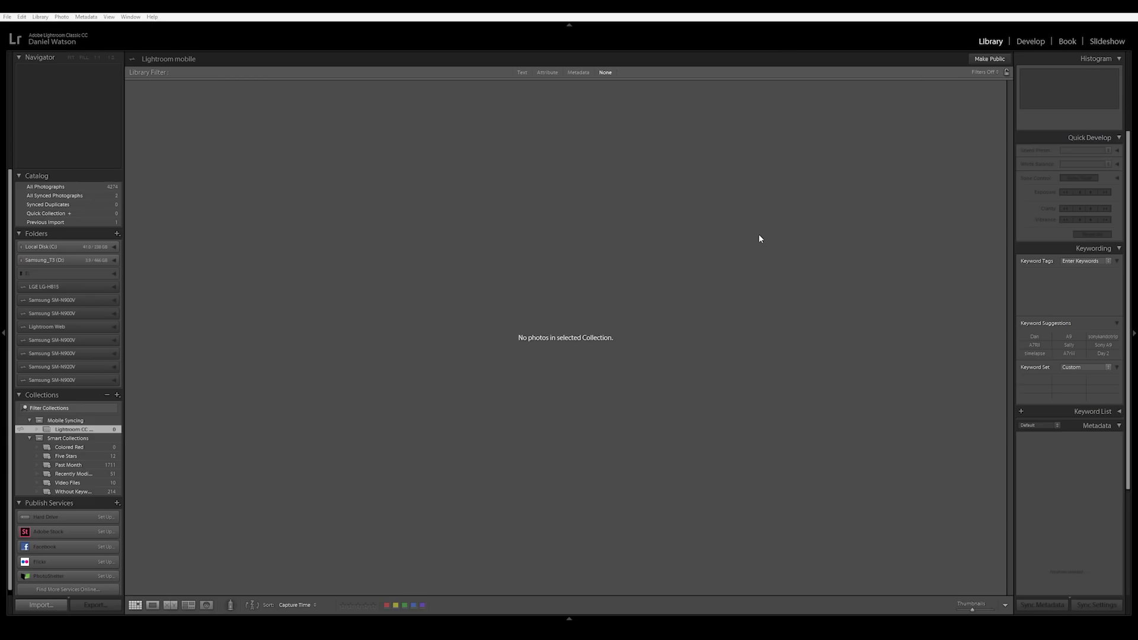
- Create a new empty catalog in the Creative Cloud Files Lightroom Projects folder
left_click(7, 17)
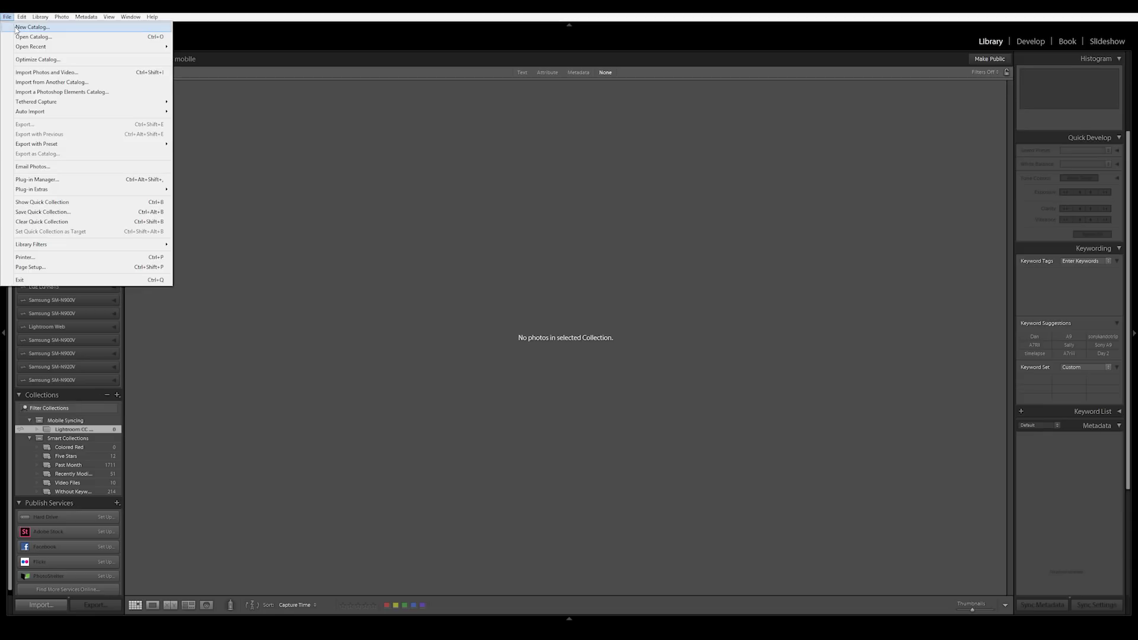
left_click(16, 28)
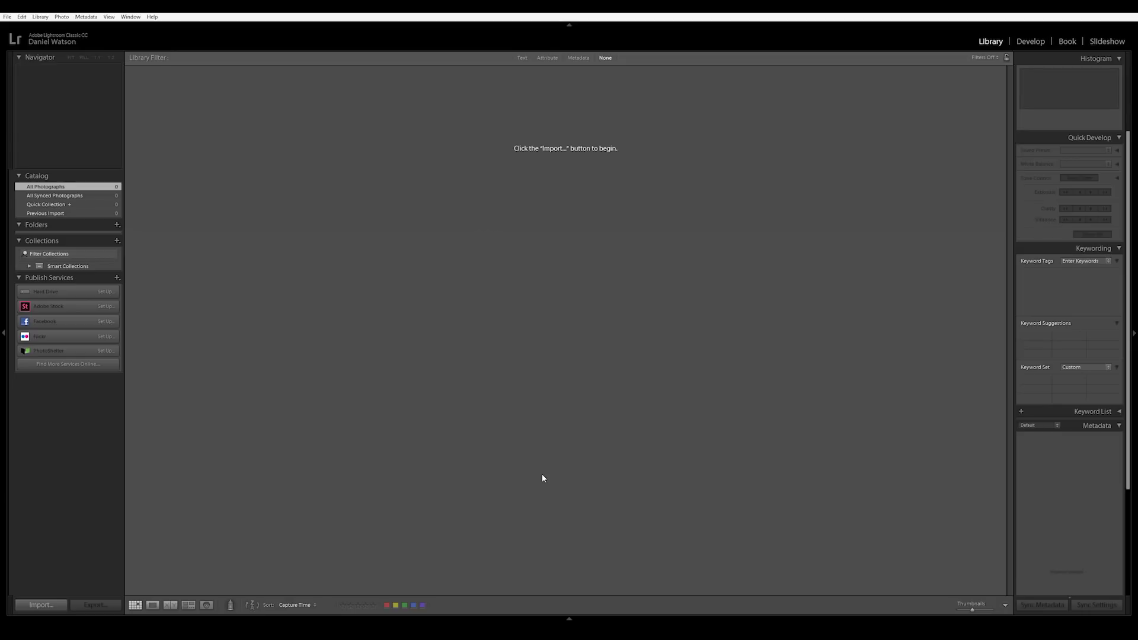
- Make this new catalog the one that syncs with Lightroom mobile, replacing the previous catalog
left_click(67, 43)
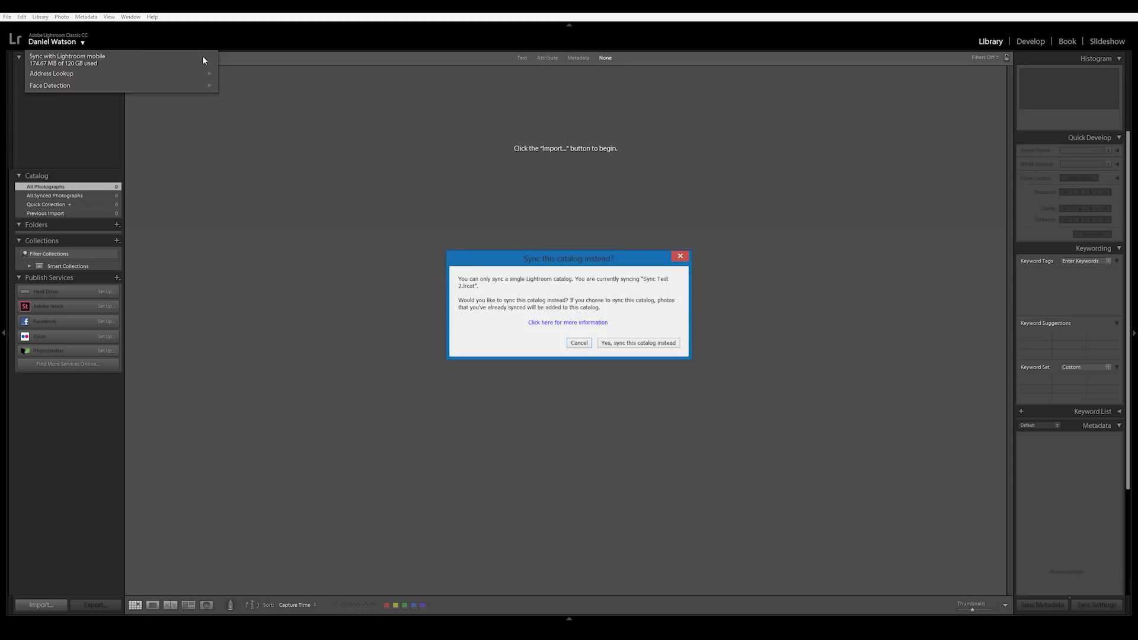
left_click(639, 343)
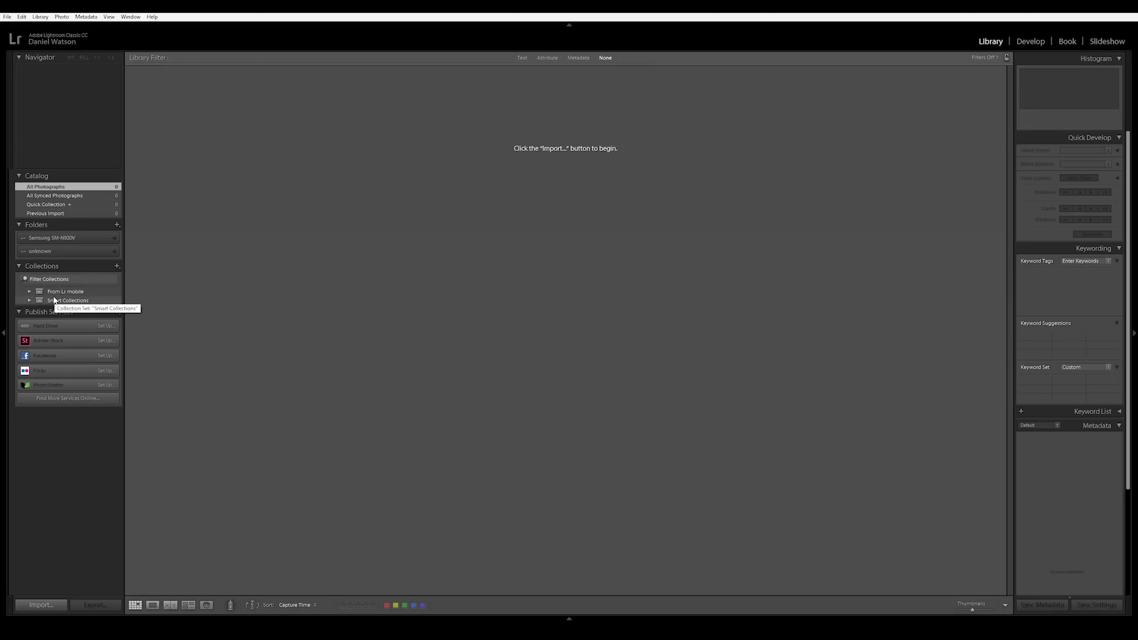
- Create a collection named Sync with Sync with Lightroom CC enabled
left_click(117, 266)
left_click(123, 277)
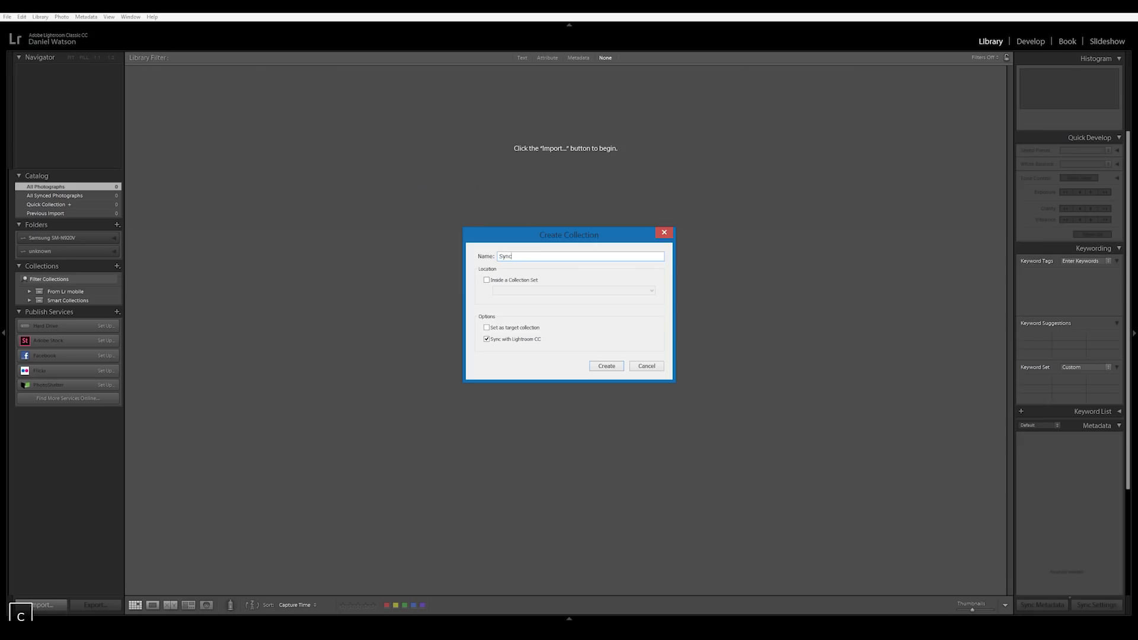
left_click(486, 340)
left_click(592, 365)
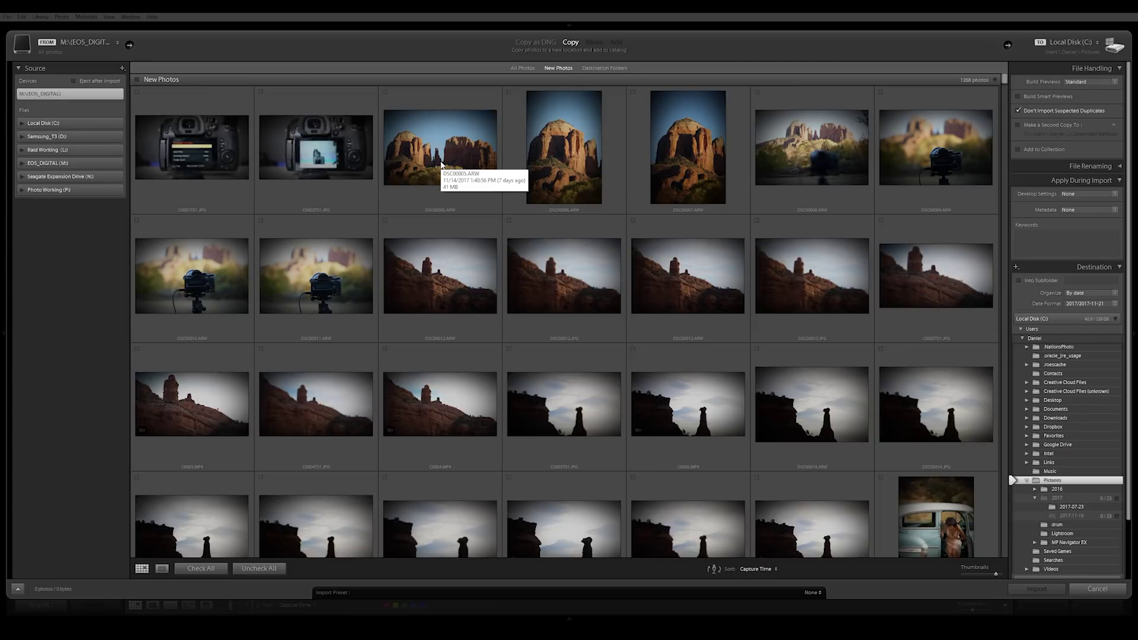
- Import DSC00005.ARW and DSC00017.ARW from the card with smart previews into a 2017-11-14 folder
scroll(368, 374, "down", 5)
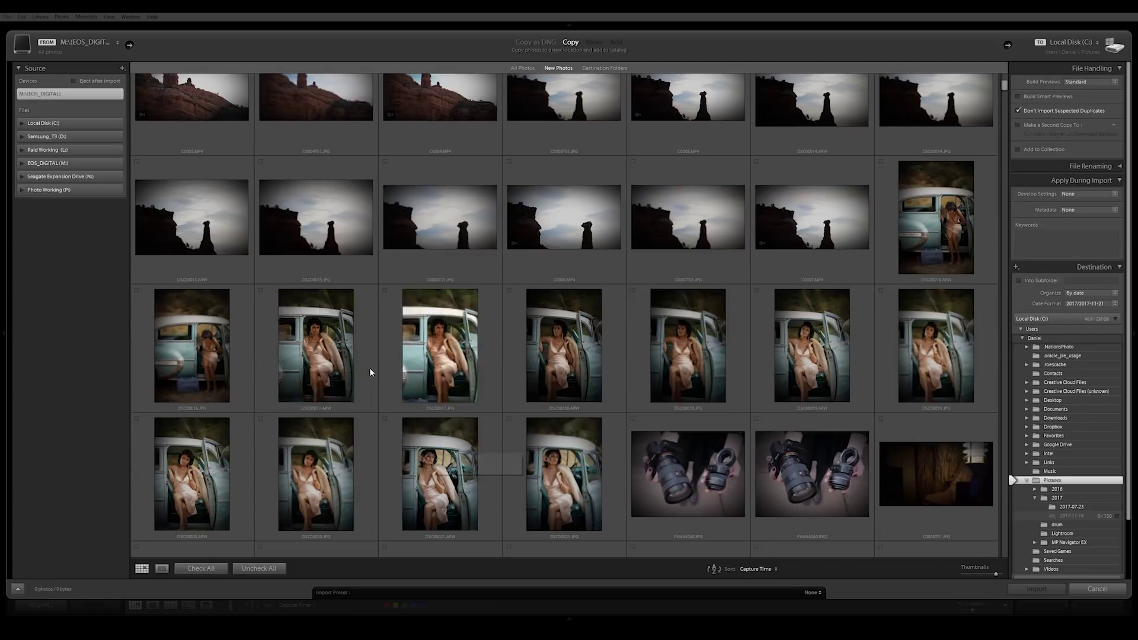
left_click(262, 291)
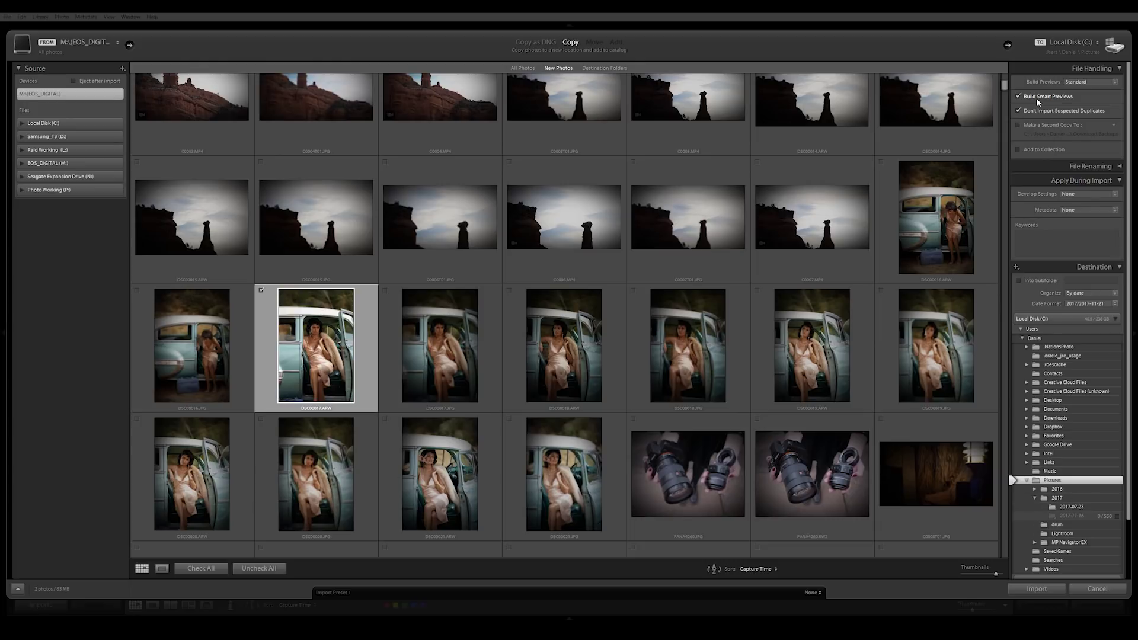
left_click(1037, 589)
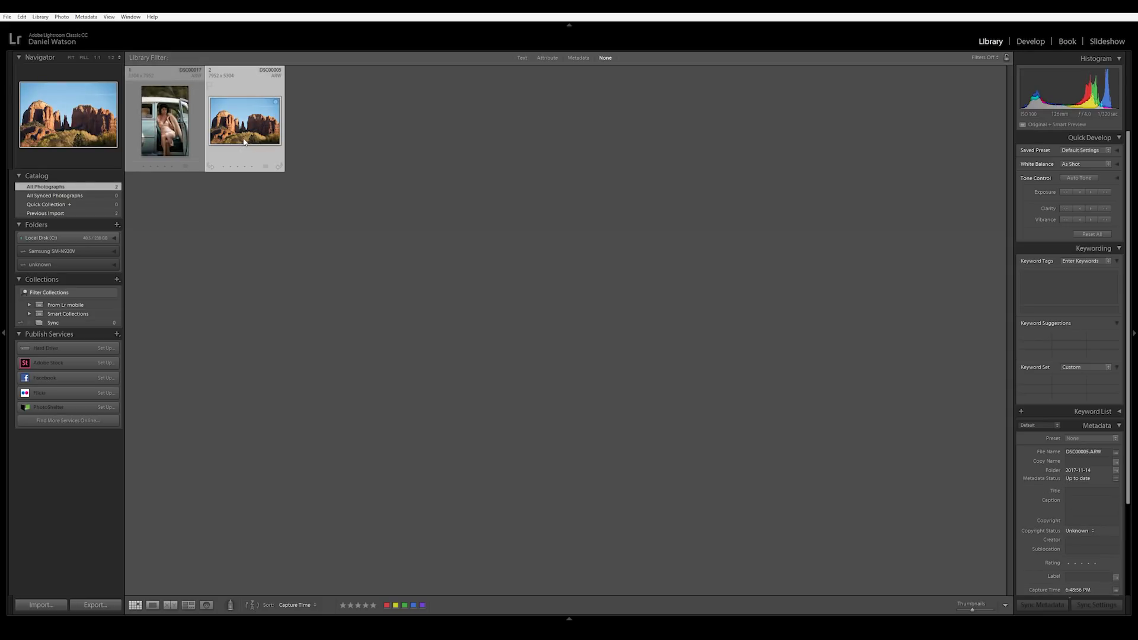
- Give the red-rock photo Highlights -92, Clarity +23, Contrast +22, Vibrance +42 and Saturation -7
key("d")
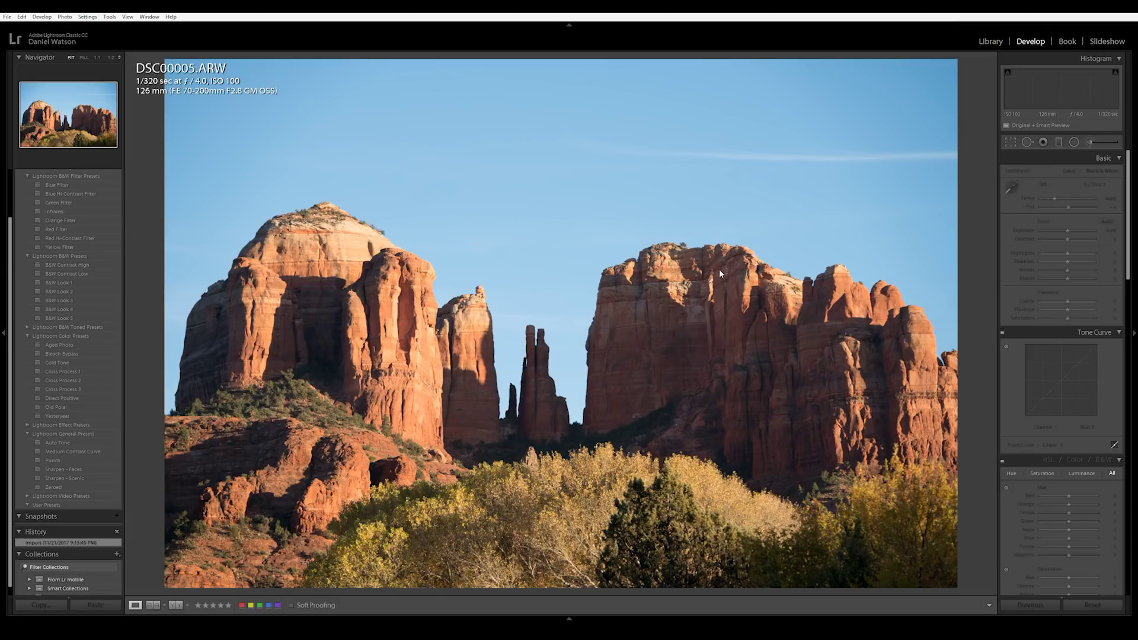
left_click_drag(1067, 253, 1043, 253)
left_click_drag(1068, 301, 1074, 301)
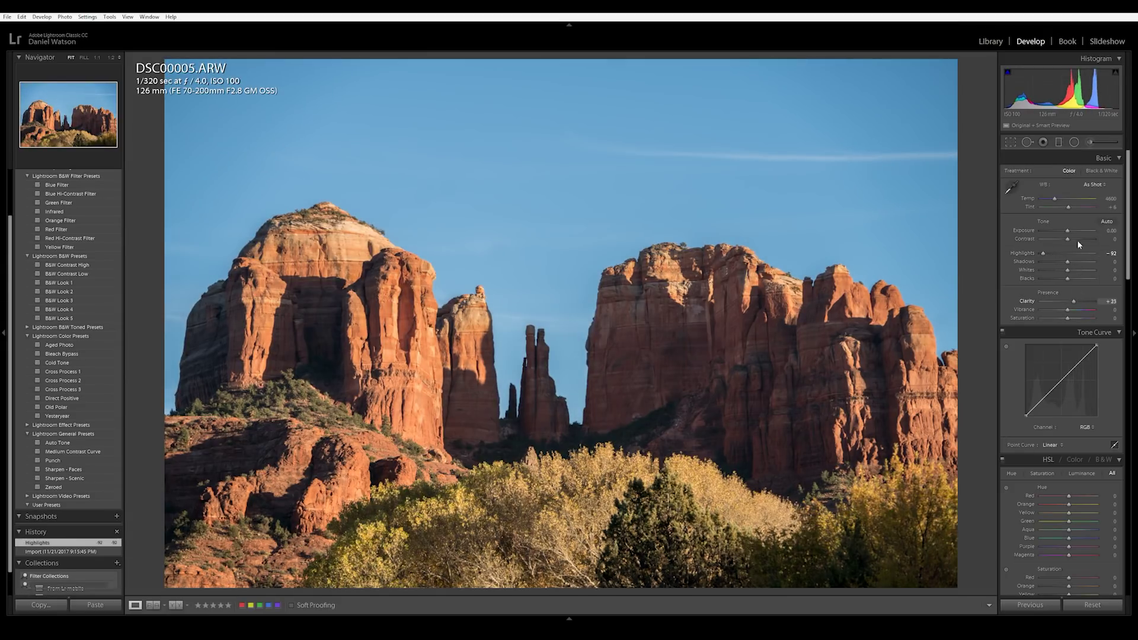
left_click_drag(1058, 201, 1059, 199)
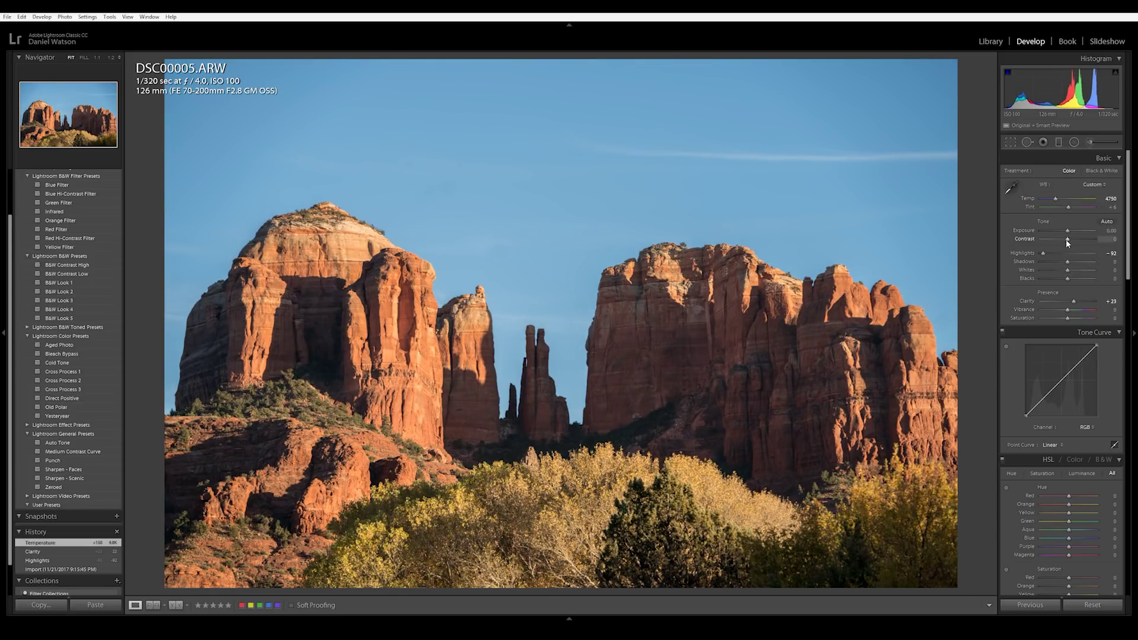
left_click_drag(1068, 239, 1073, 239)
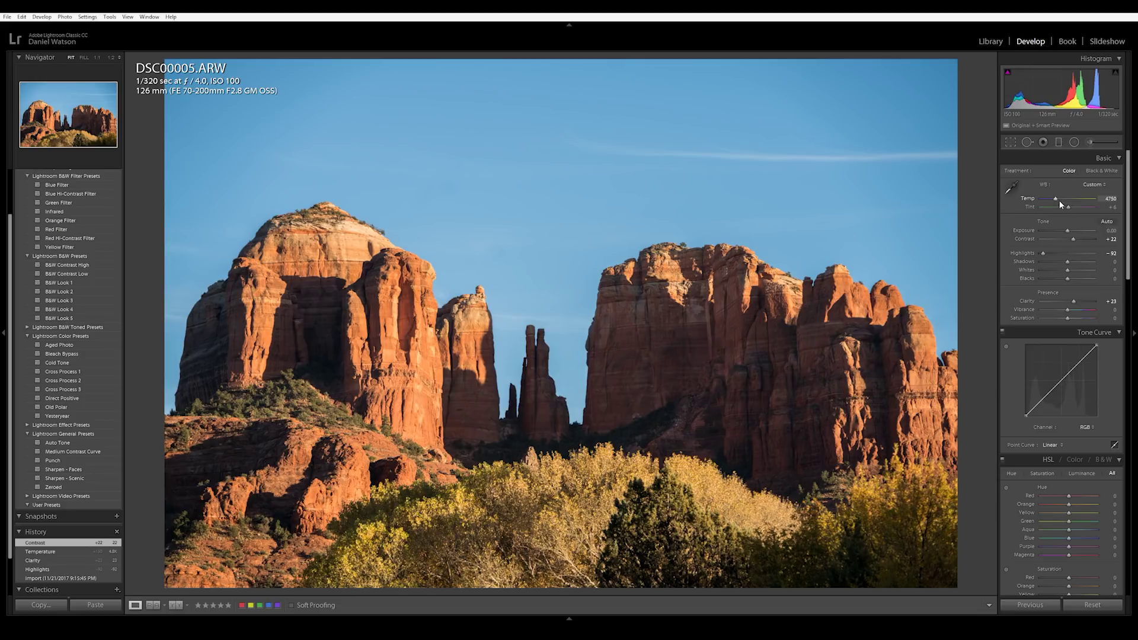
left_click_drag(1059, 200, 1057, 198)
left_click_drag(1067, 318, 1079, 310)
left_click_drag(1062, 317, 1065, 318)
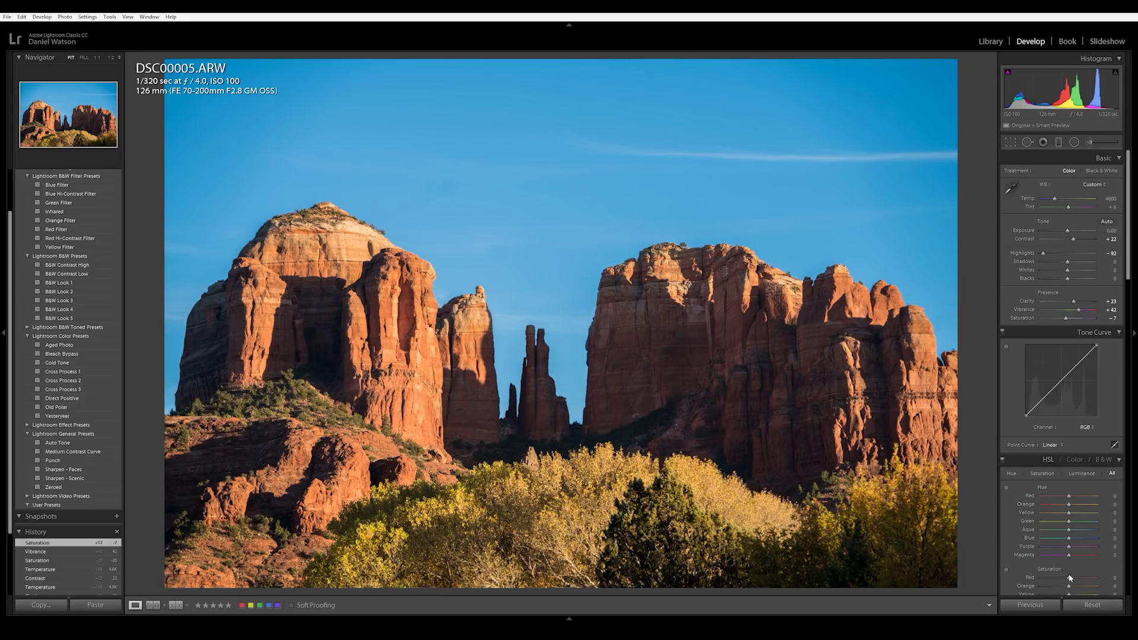
key("g")
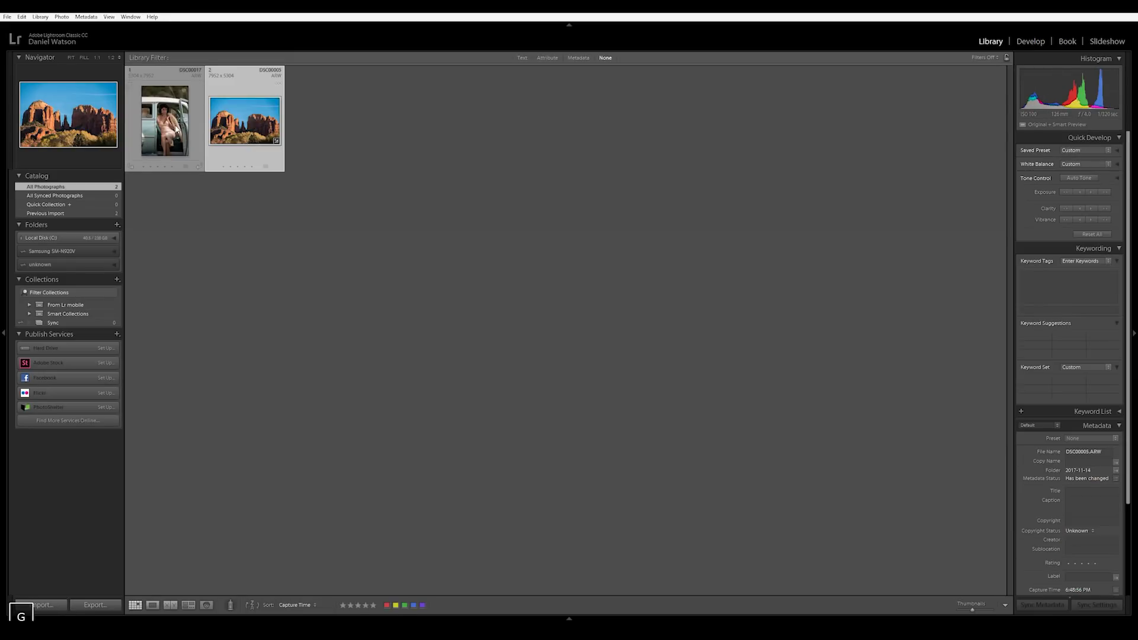
double_click(176, 128)
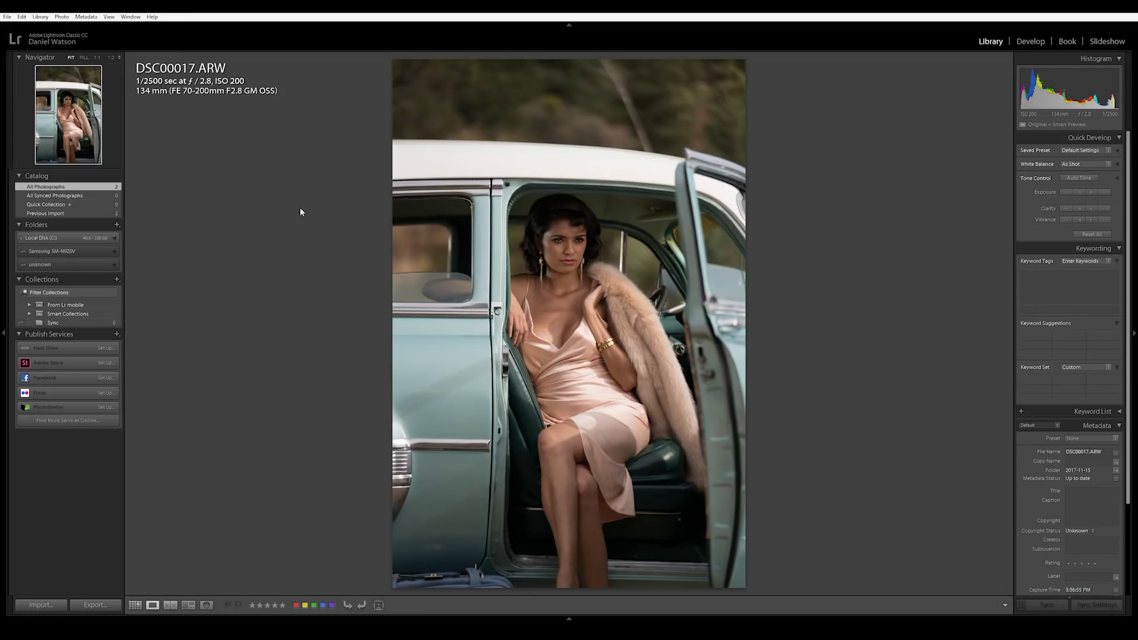
- Crop DSC00017.ARW tightly around the woman in the car, then return to the grid
key("r")
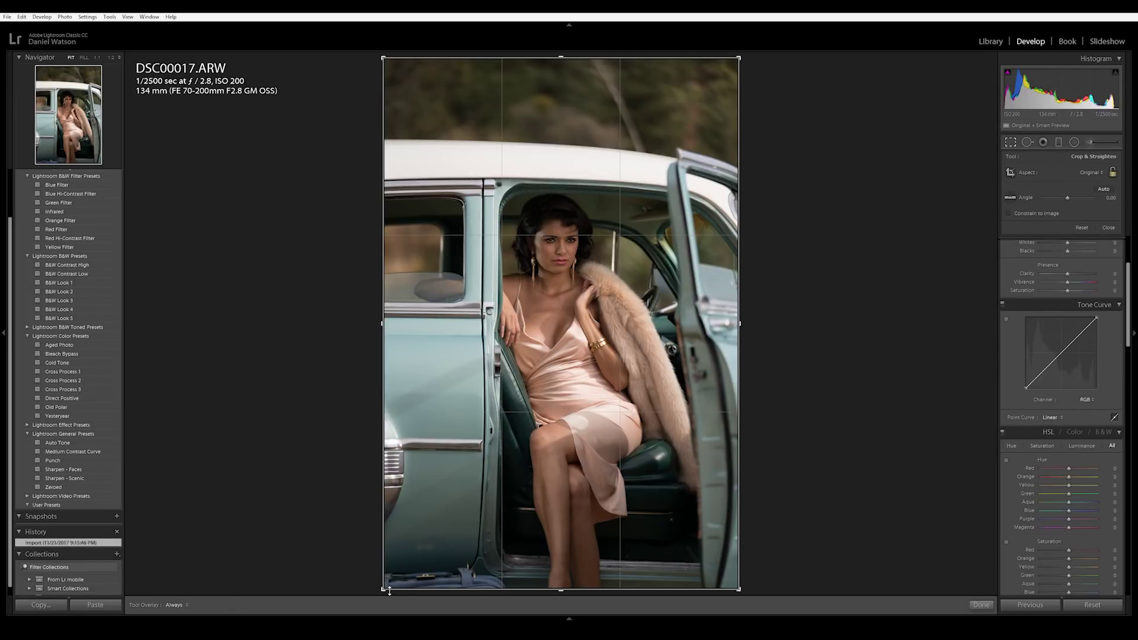
left_click_drag(384, 589, 438, 526)
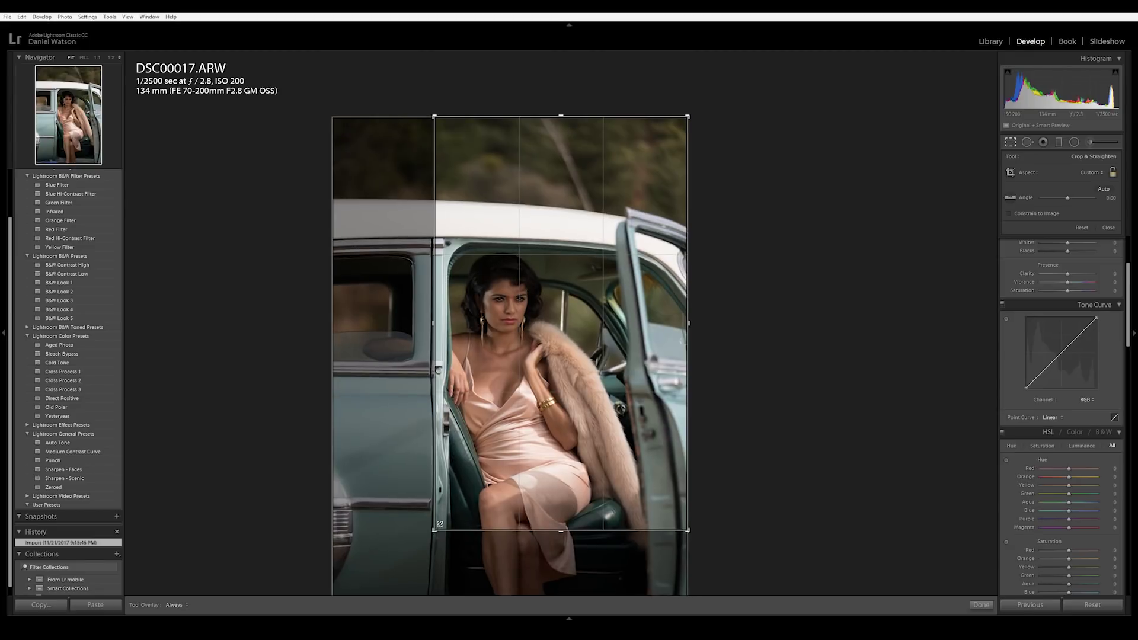
left_click_drag(529, 453, 554, 394)
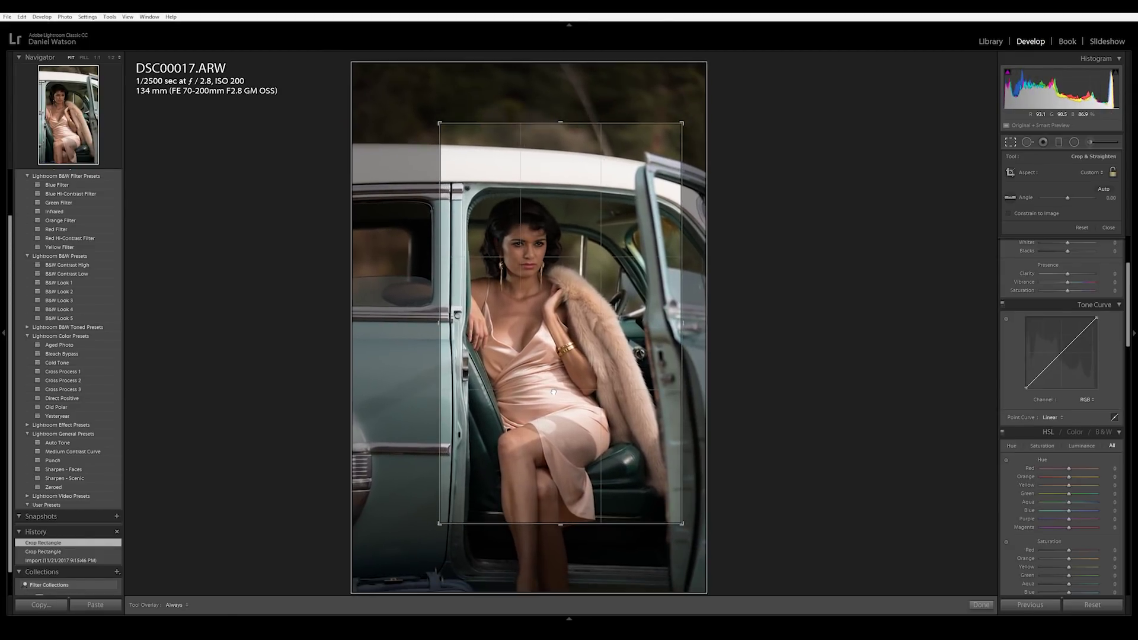
key("Return")
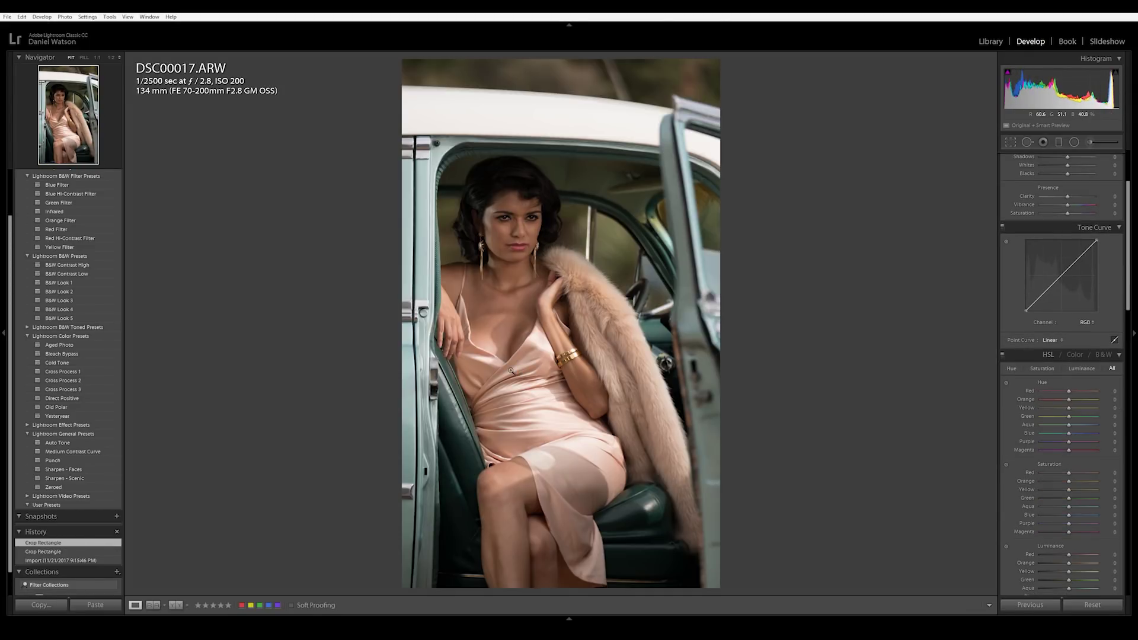
key("g")
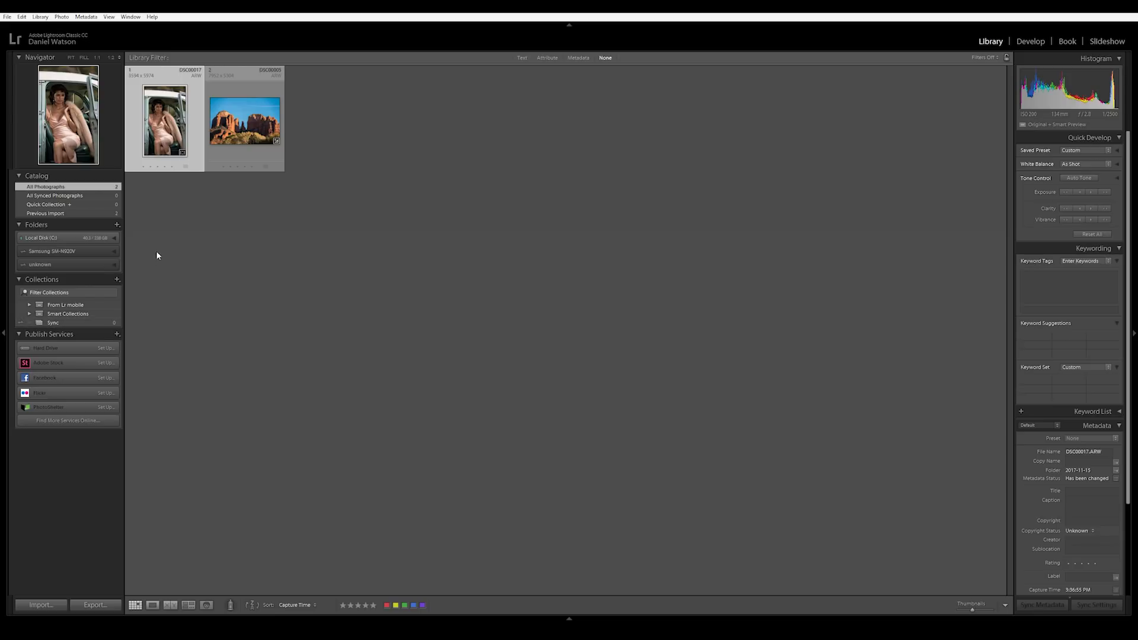
- Add the red-rock landscape DSC00005.ARW to the selection alongside the car portrait
left_click(256, 116, "shift")
- Drag both selected photos onto the Sync collection in the Collections panel
left_click_drag(256, 116, 48, 323)
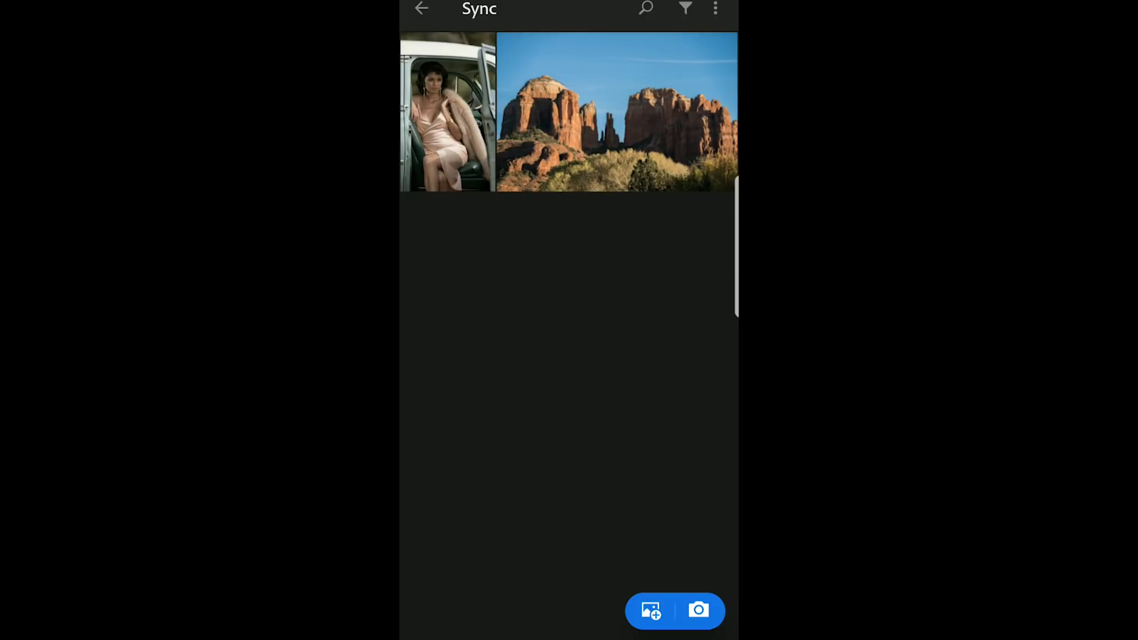
key("Escape")
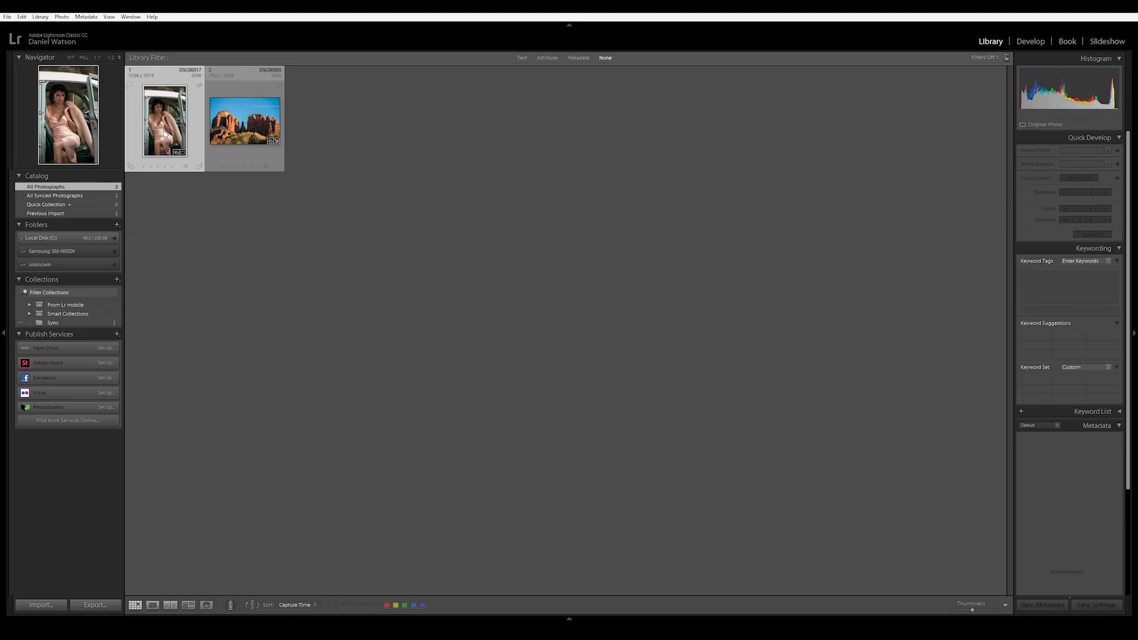
- Recrop DSC00017.ARW to a wider landscape orientation showing more of the car
key("d")
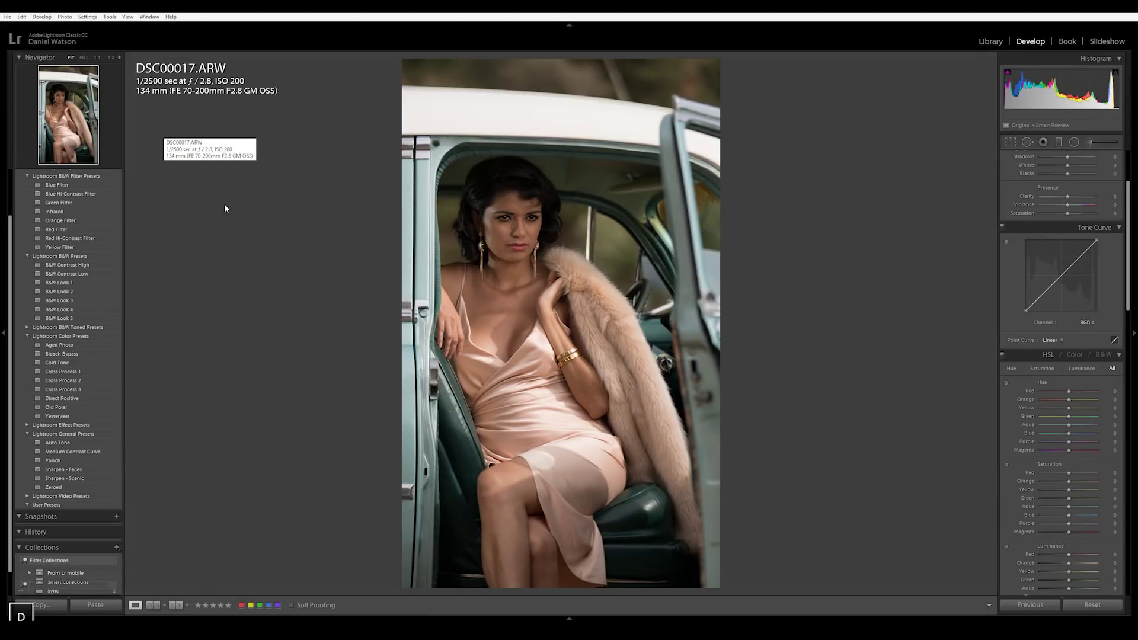
key("r")
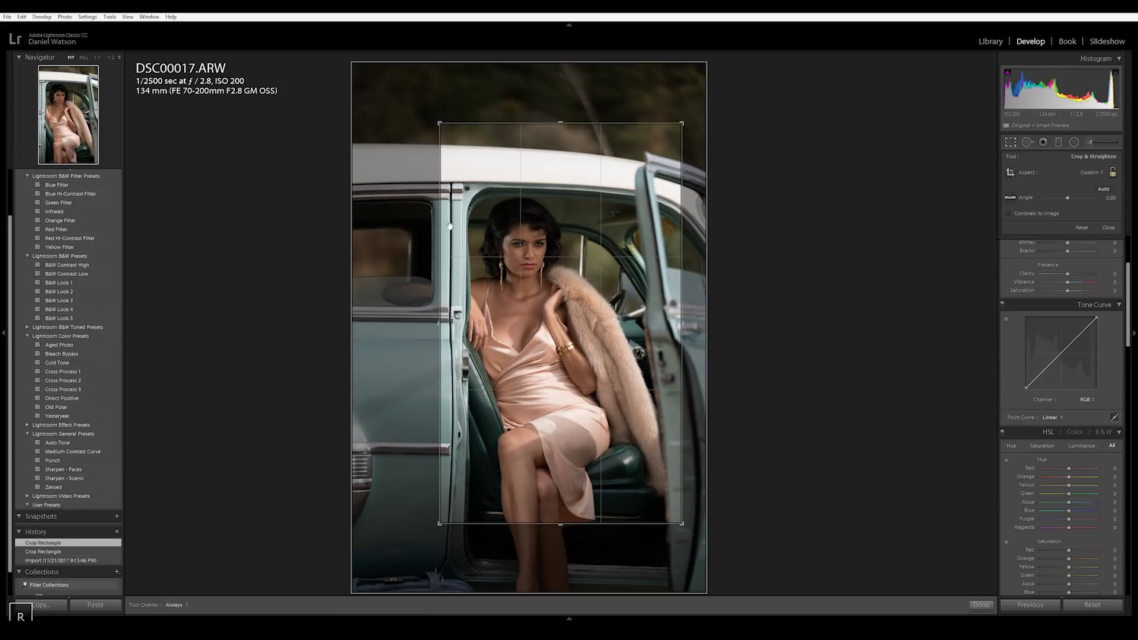
key("x")
left_click_drag(414, 233, 357, 196)
key("Return")
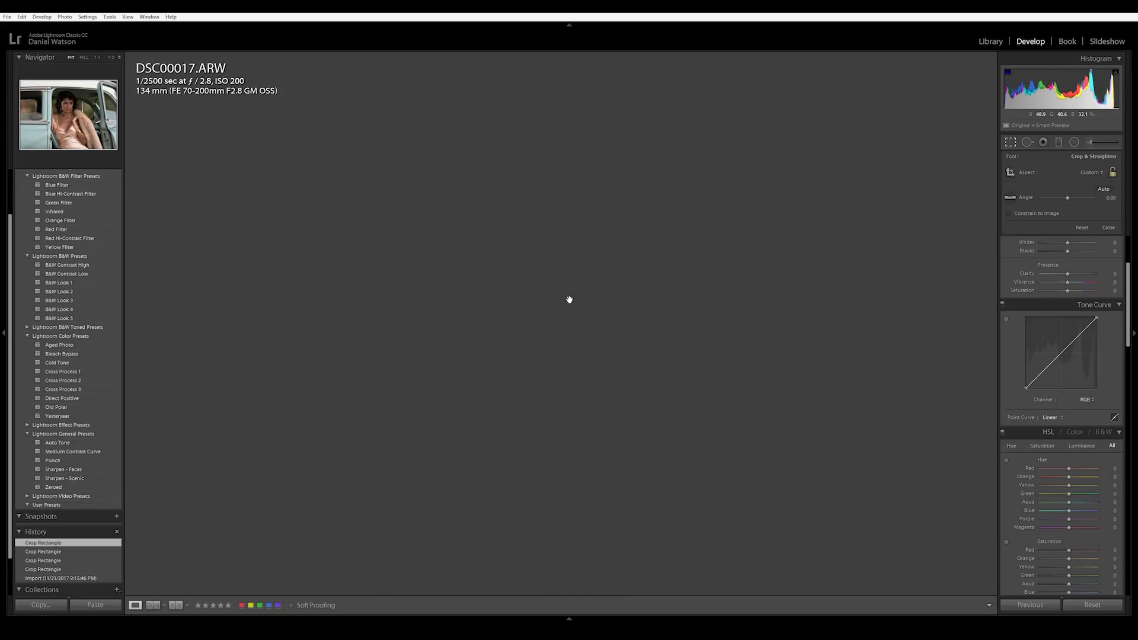
key("g")
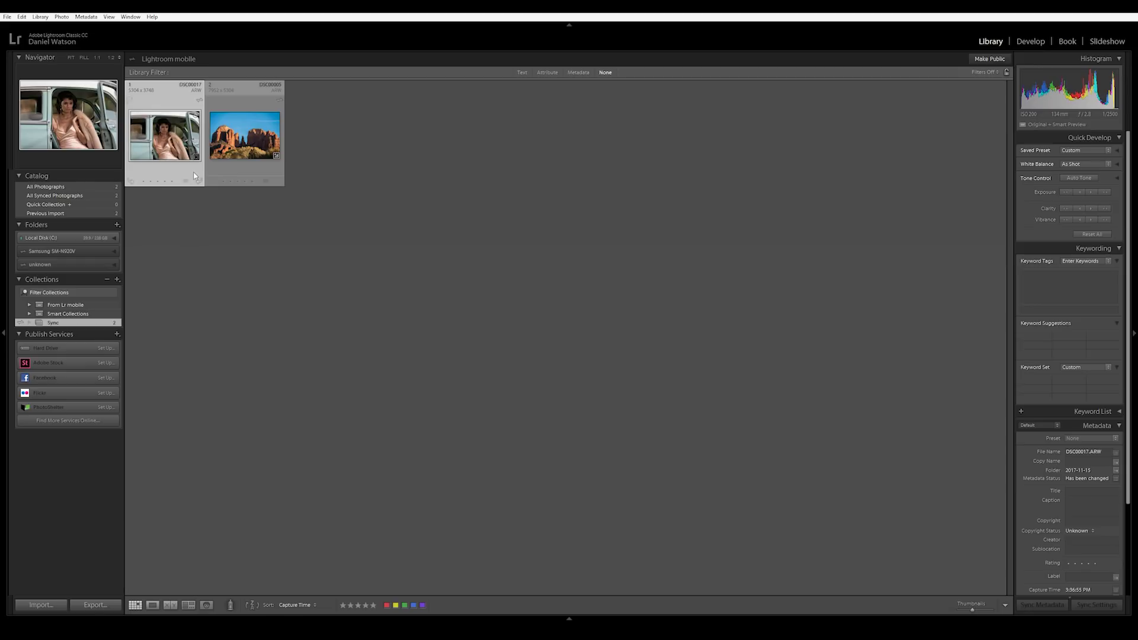
- Remove DSC00005.ARW from the Sync collection and from All Synced Photographs
right_click(230, 148)
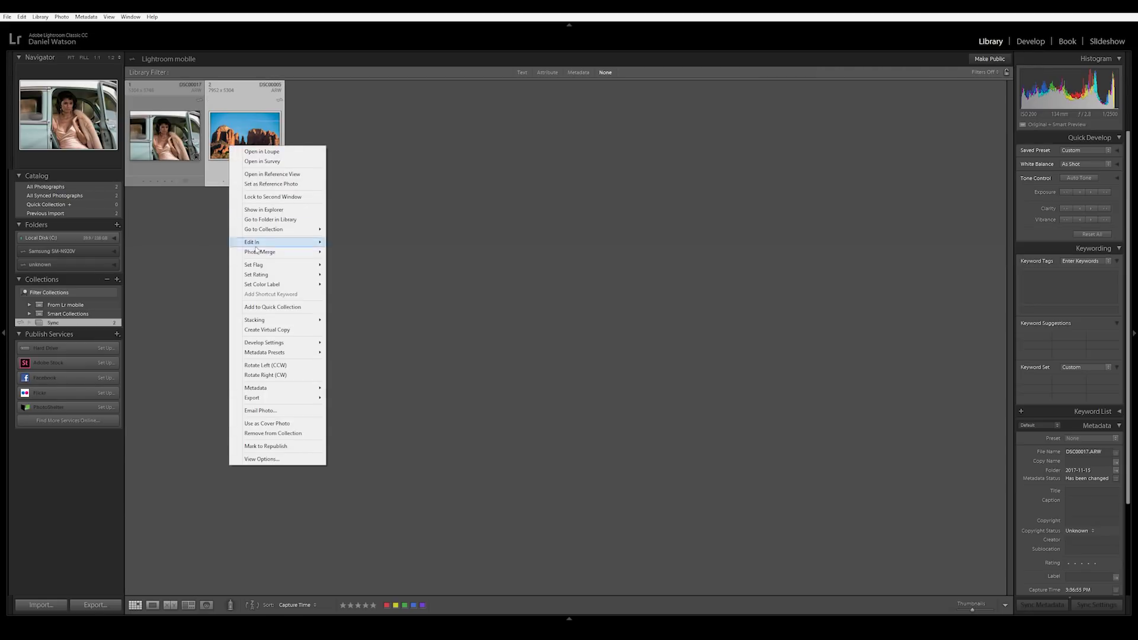
left_click(295, 433)
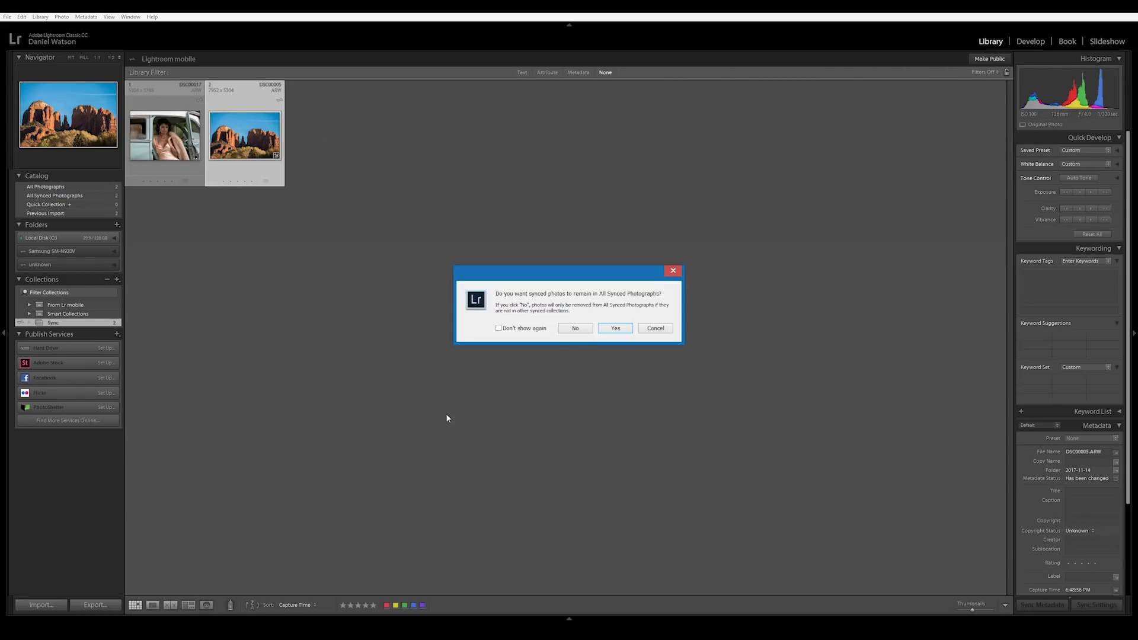
left_click(576, 329)
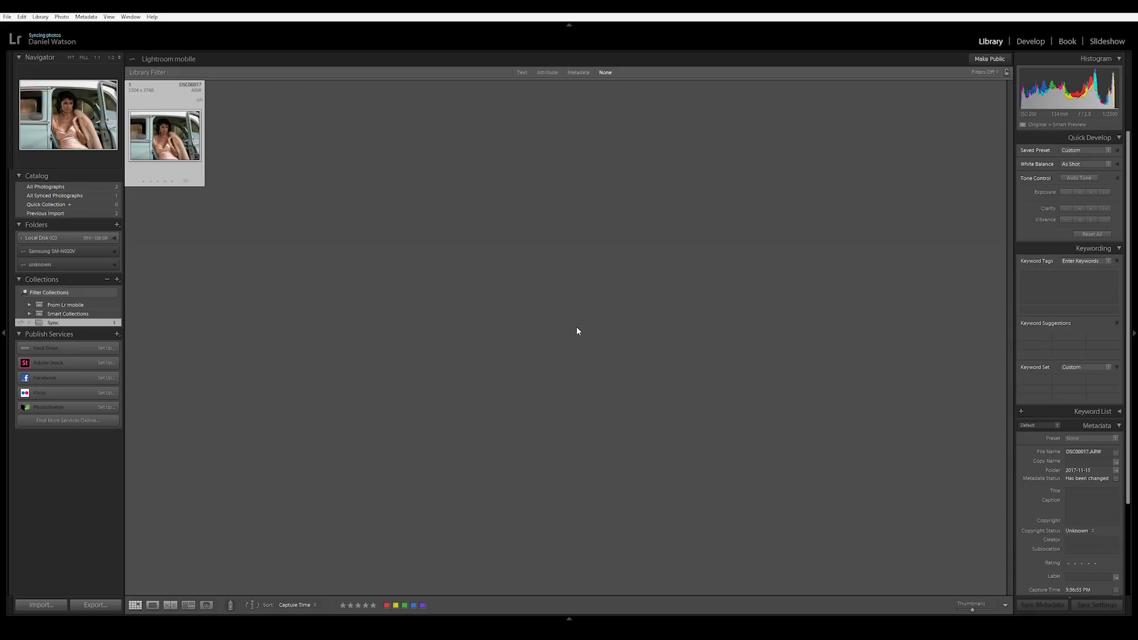
- Switch to All Photographs with nothing selected, showing both photos still in the catalog
left_click(112, 185)
left_click(231, 220)
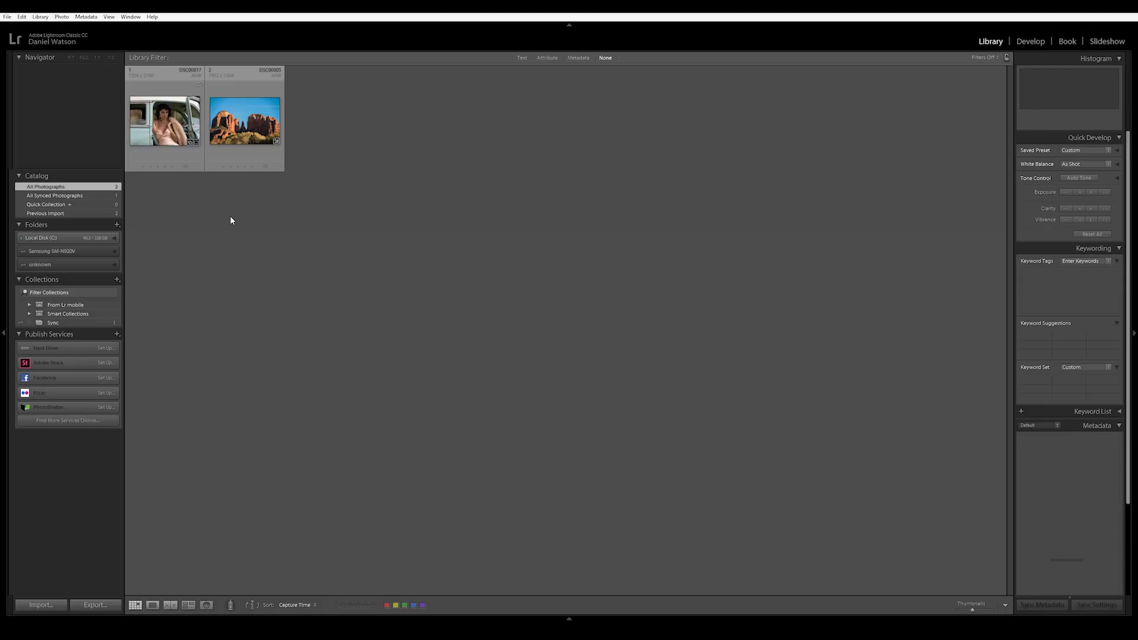